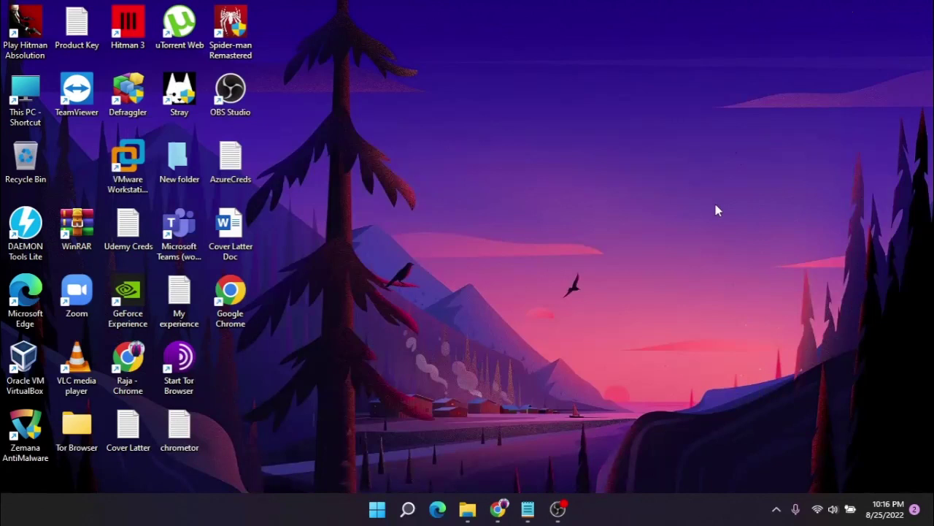
Step: Look at the Google Chrome shortcut's properties and close them without changes
{"action": "right_click", "coordinate": [236, 298]}
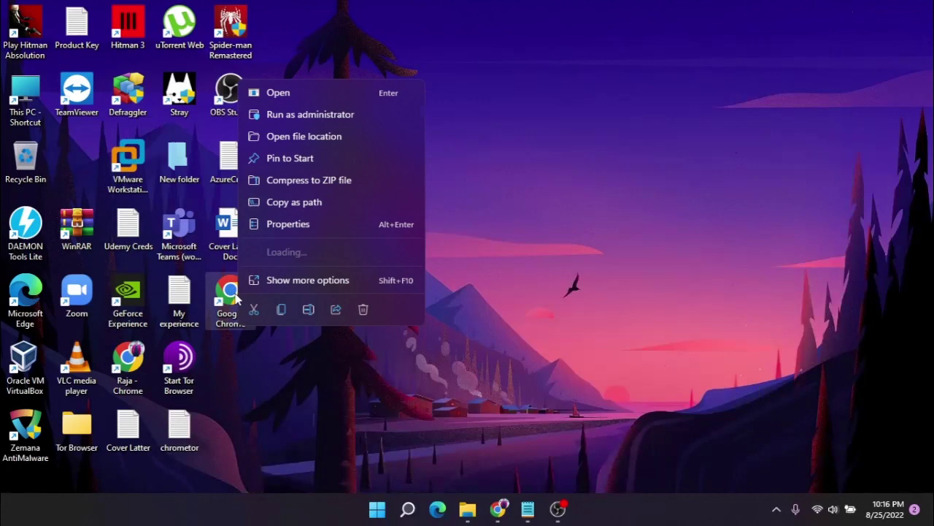
{"action": "left_click", "coordinate": [303, 230]}
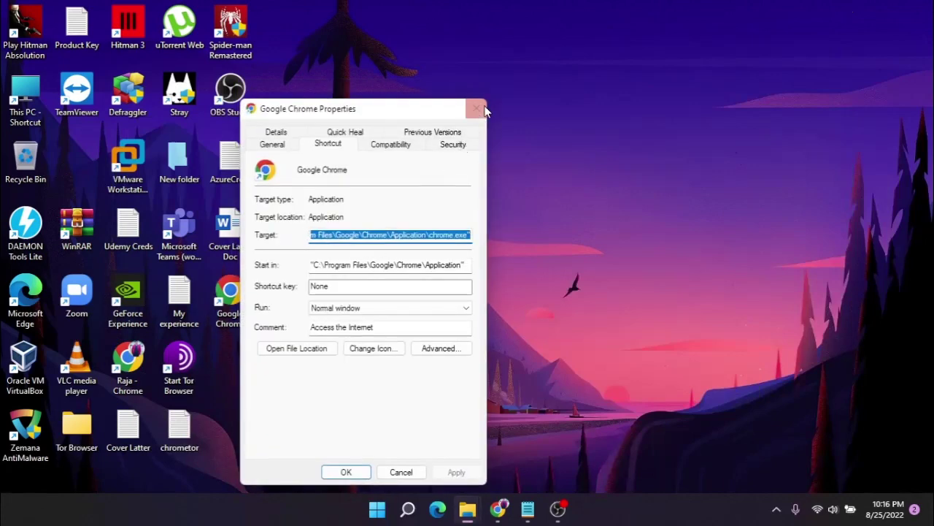
{"action": "left_click", "coordinate": [476, 109]}
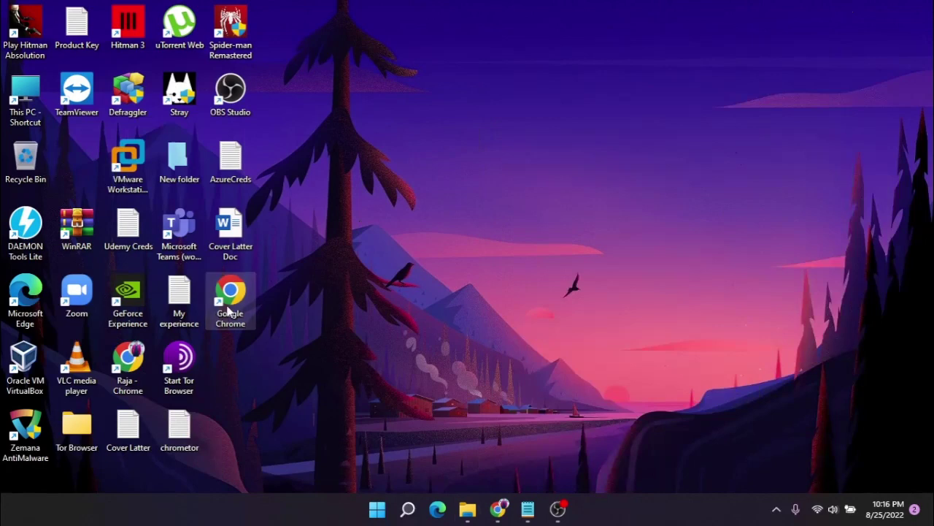
Step: Copy the Google Chrome shortcut and paste a duplicate shortcut onto the desktop
{"action": "right_click", "coordinate": [228, 311]}
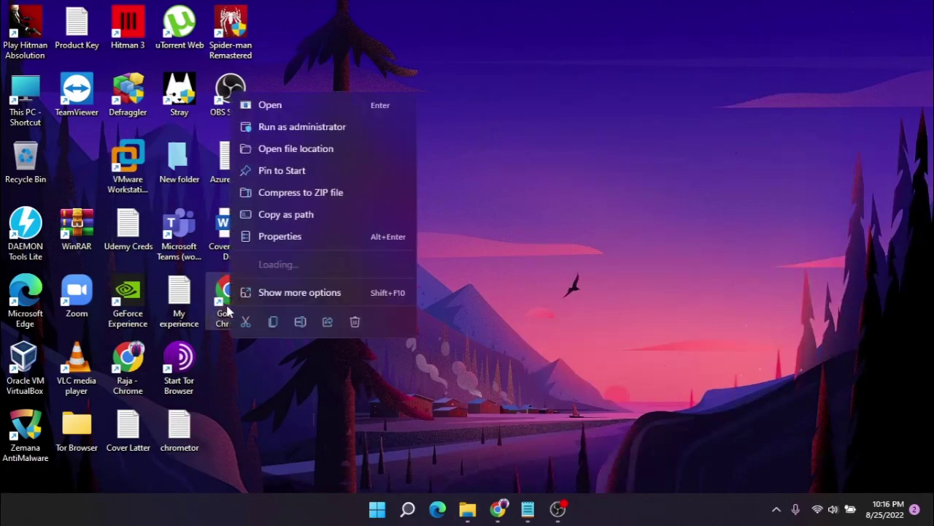
{"action": "left_click", "coordinate": [261, 292]}
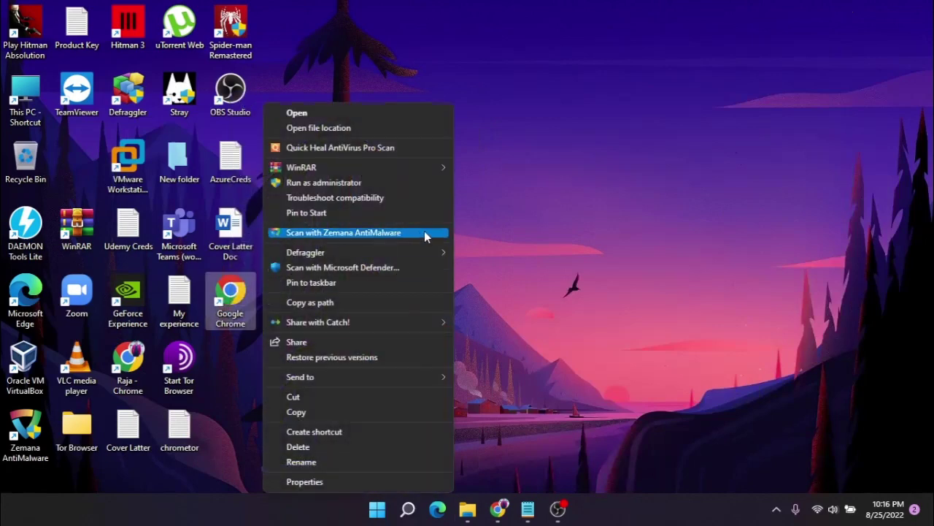
{"action": "left_click", "coordinate": [346, 412]}
{"action": "right_click", "coordinate": [462, 168]}
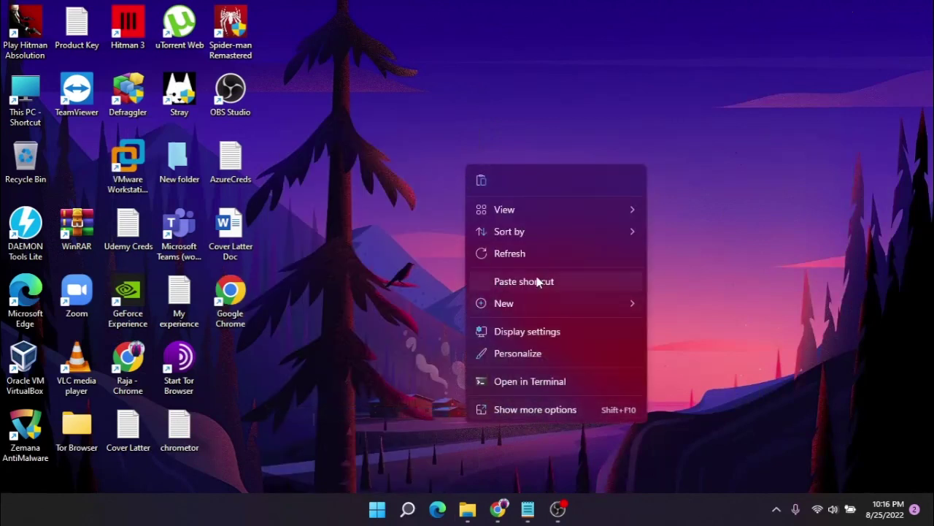
{"action": "left_click", "coordinate": [536, 277]}
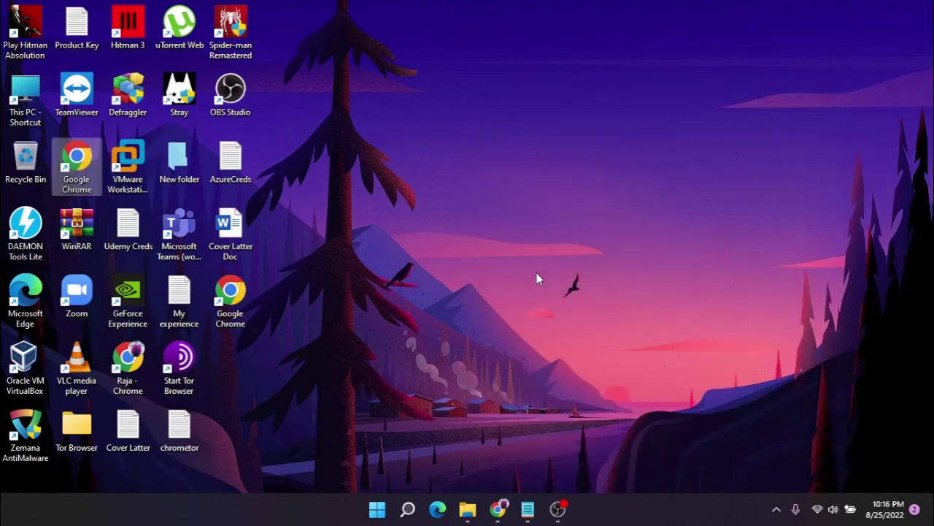
Step: Rename the pasted shortcut to 'Chrome tor'
{"action": "right_click", "coordinate": [72, 157]}
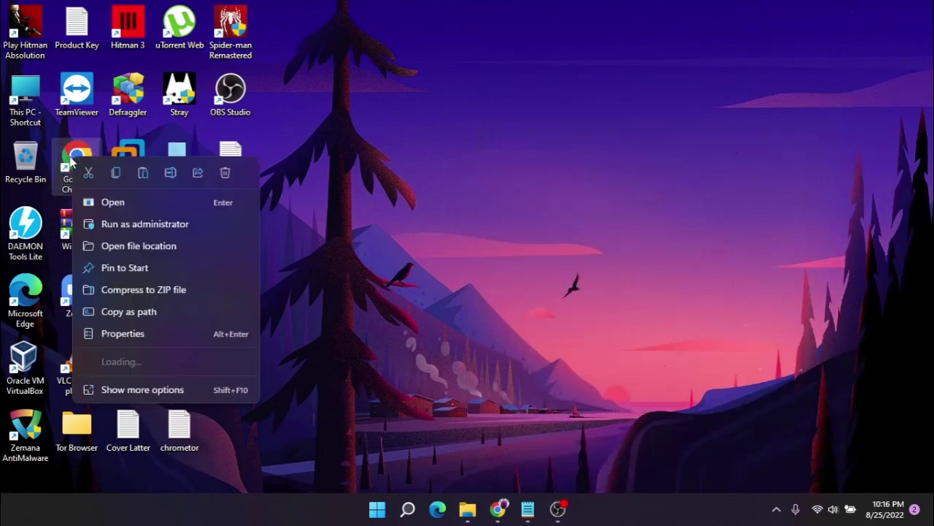
{"action": "left_click", "coordinate": [153, 387]}
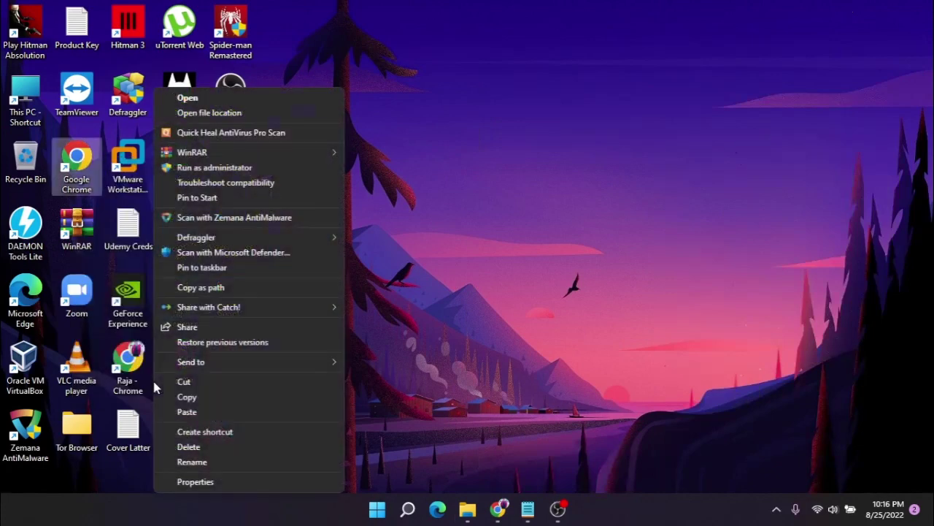
{"action": "left_click", "coordinate": [224, 460]}
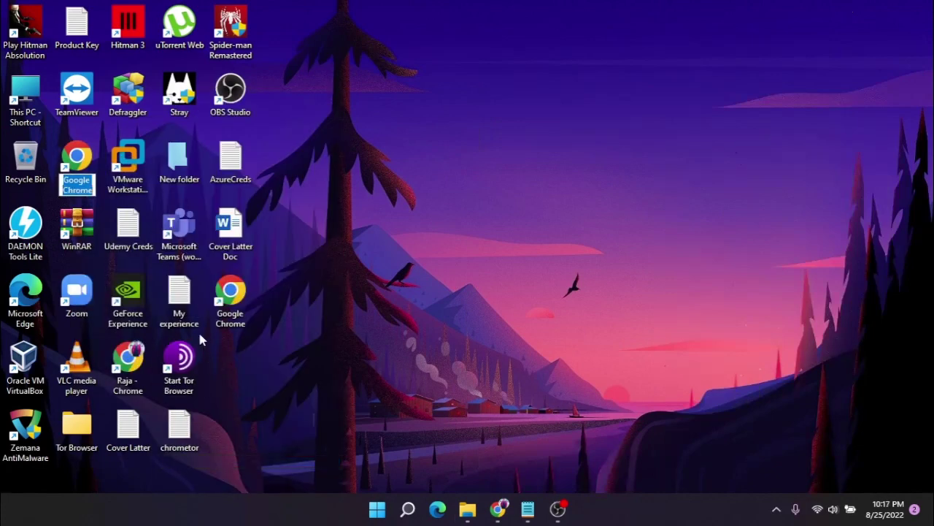
{"action": "type", "text": "Chrome"}
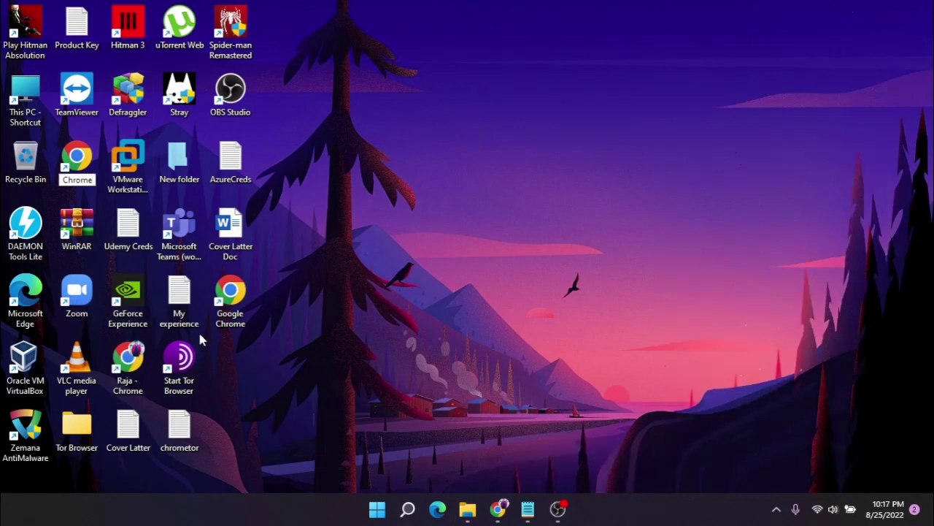
{"action": "type", "text": " tor"}
Step: Confirm the 'Chrome tor' name, then select the socks5 localhost:9150 Chrome command in the chrometor notes
{"action": "key", "text": "Return"}
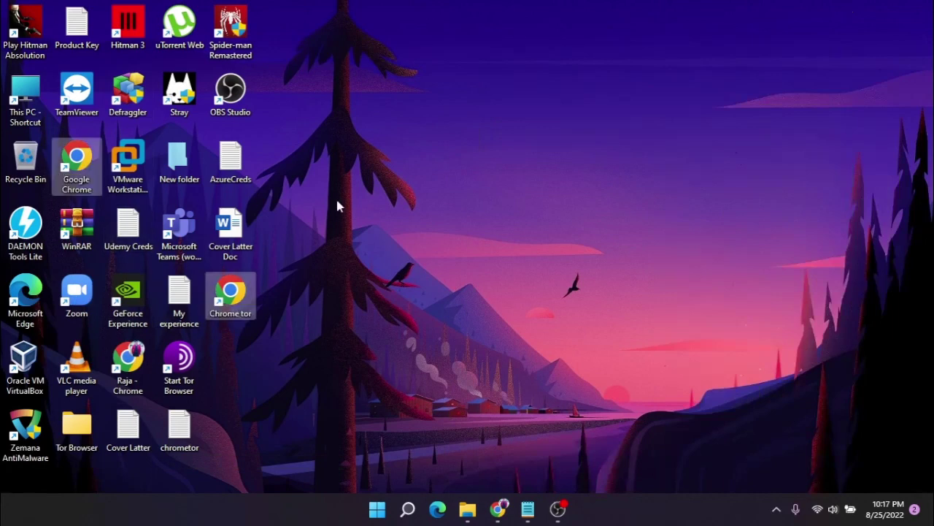
{"action": "left_click", "coordinate": [244, 297]}
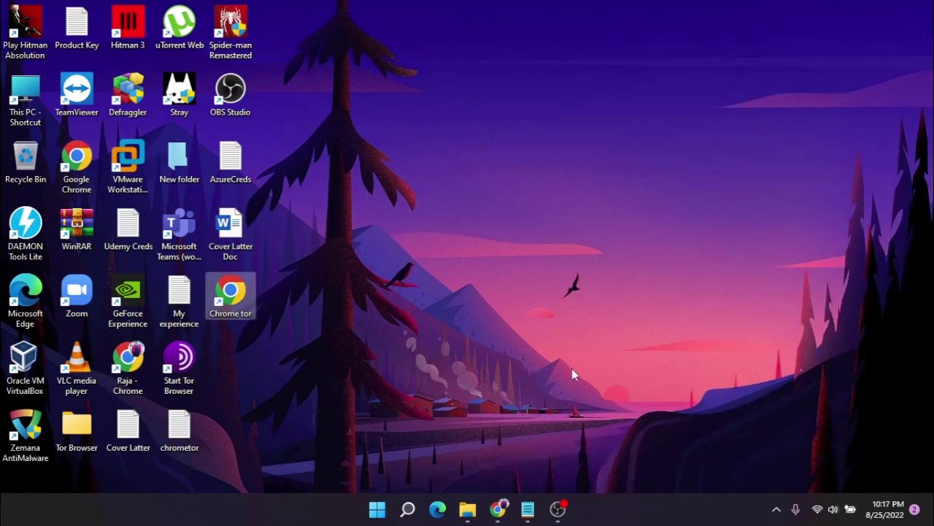
{"action": "left_click", "coordinate": [524, 516]}
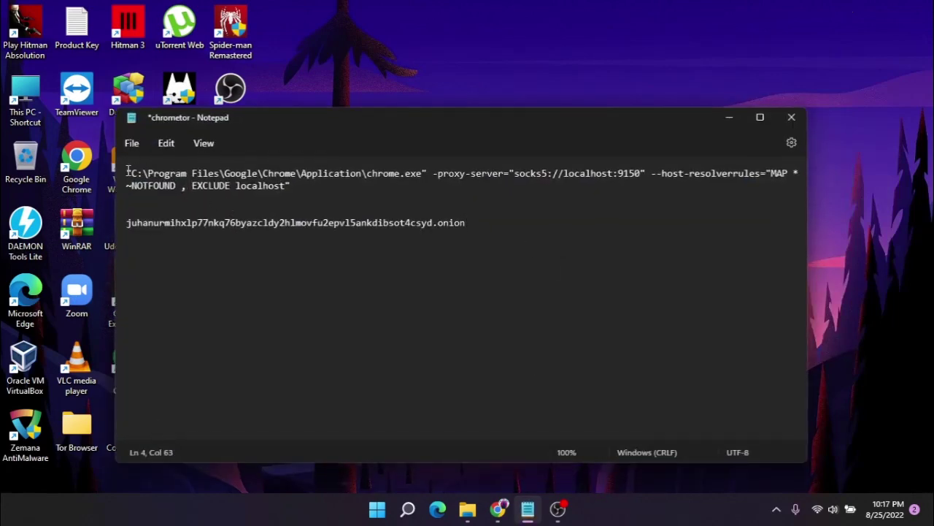
{"action": "left_click_drag", "start_coordinate": [127, 170], "coordinate": [295, 184]}
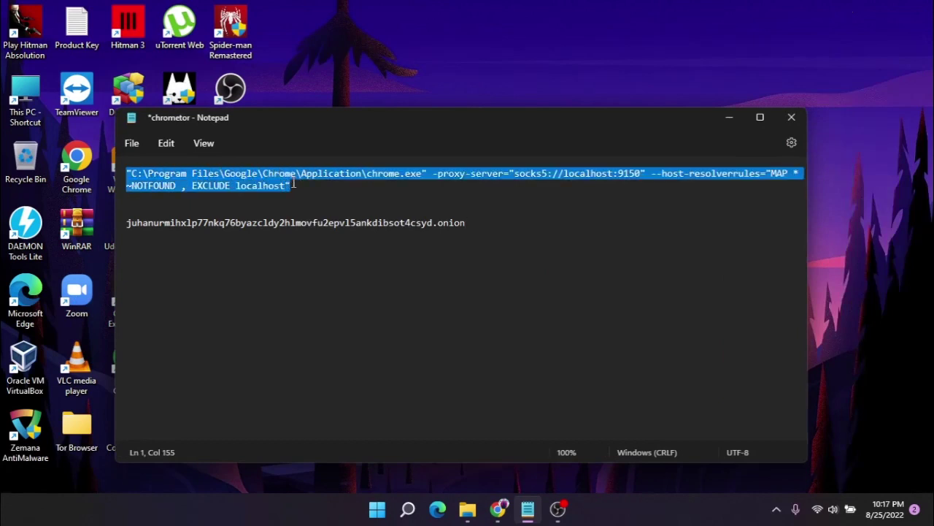
{"action": "left_click", "coordinate": [727, 116]}
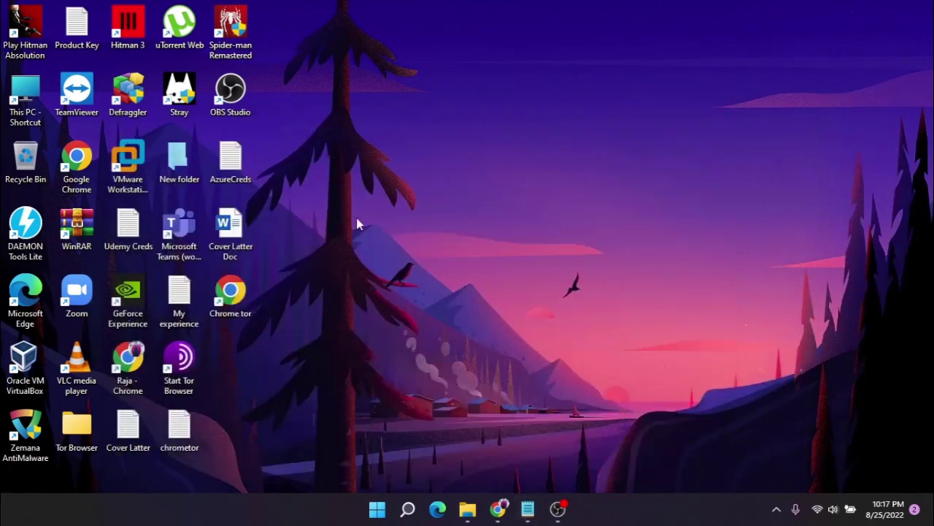
Step: Replace the Chrome tor shortcut's Target with the pasted socks5 localhost:9150 proxy command
{"action": "right_click", "coordinate": [245, 301]}
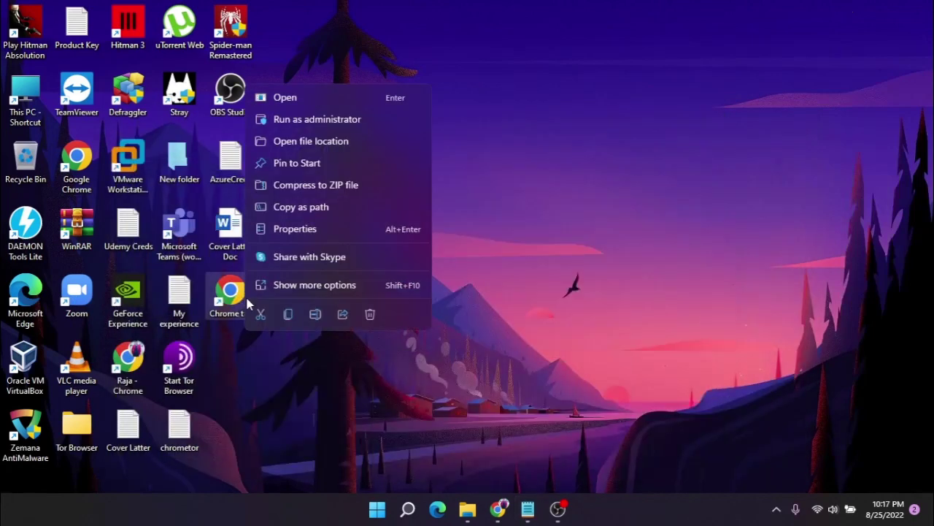
{"action": "left_click", "coordinate": [298, 287]}
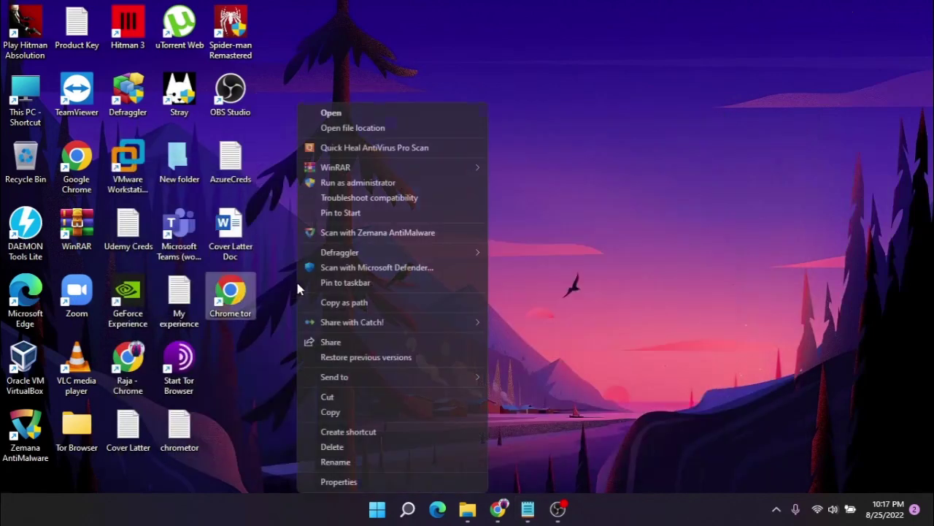
{"action": "left_click", "coordinate": [363, 483]}
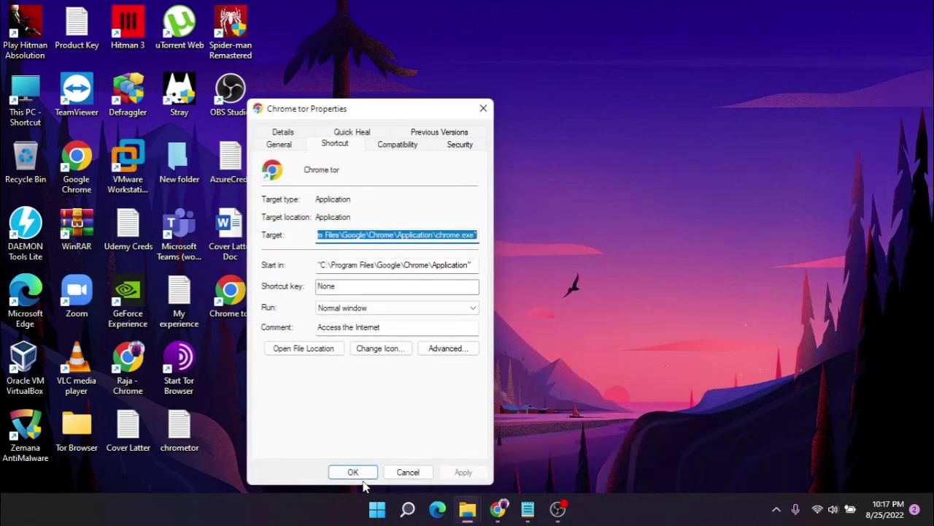
{"action": "double_click", "coordinate": [405, 235]}
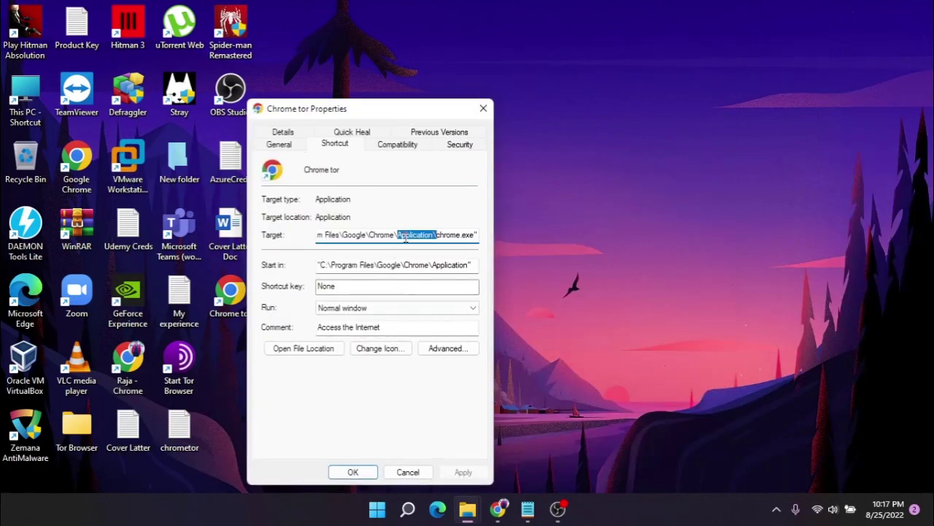
{"action": "left_click", "coordinate": [405, 235]}
{"action": "key", "text": "ctrl+a"}
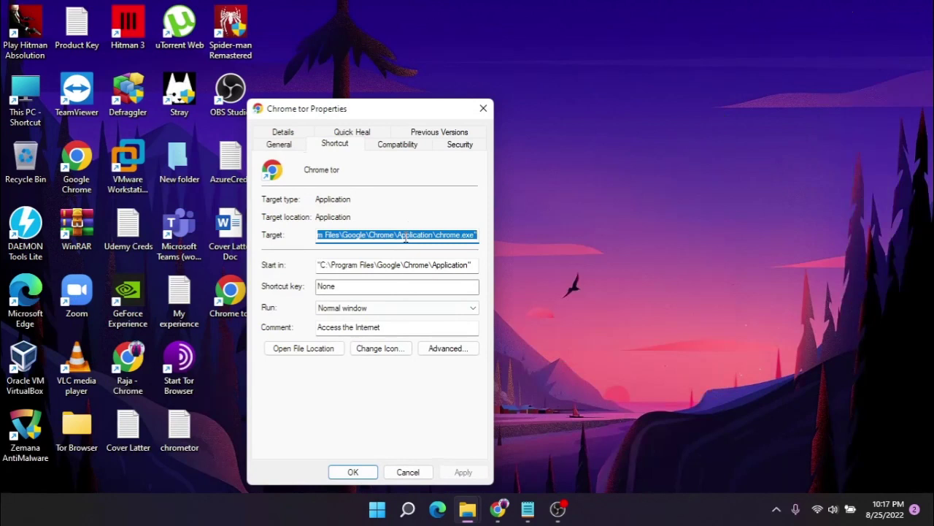
{"action": "key", "text": "BackSpace"}
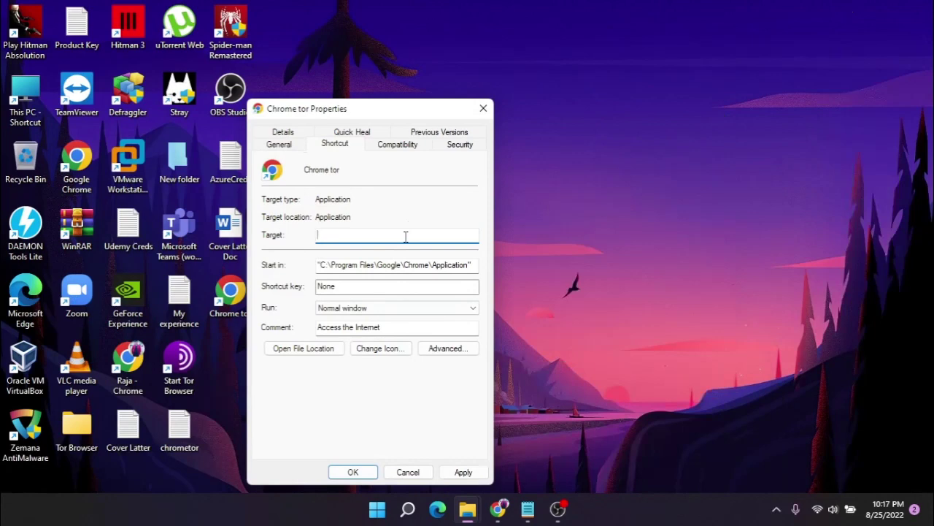
{"action": "key", "text": "ctrl+v"}
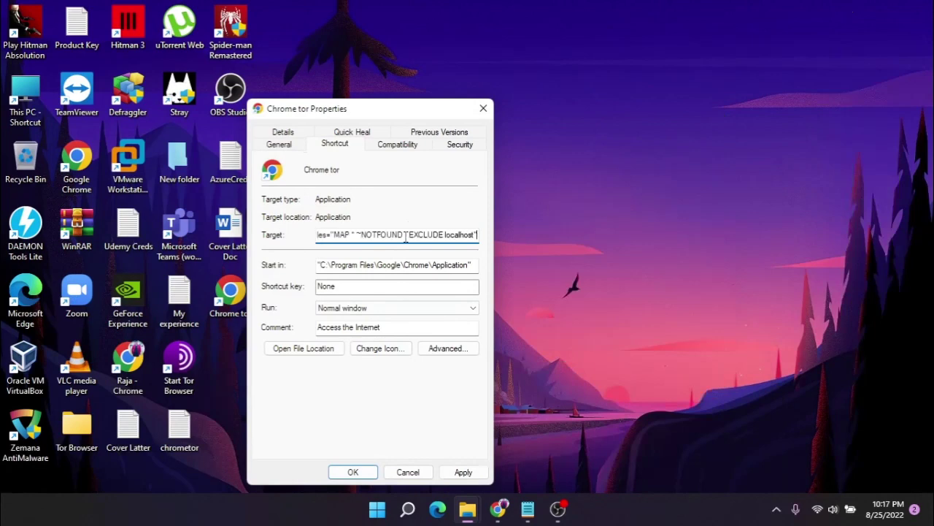
Step: Check the command against the notes, then apply the new target and close the properties
{"action": "left_click", "coordinate": [529, 509]}
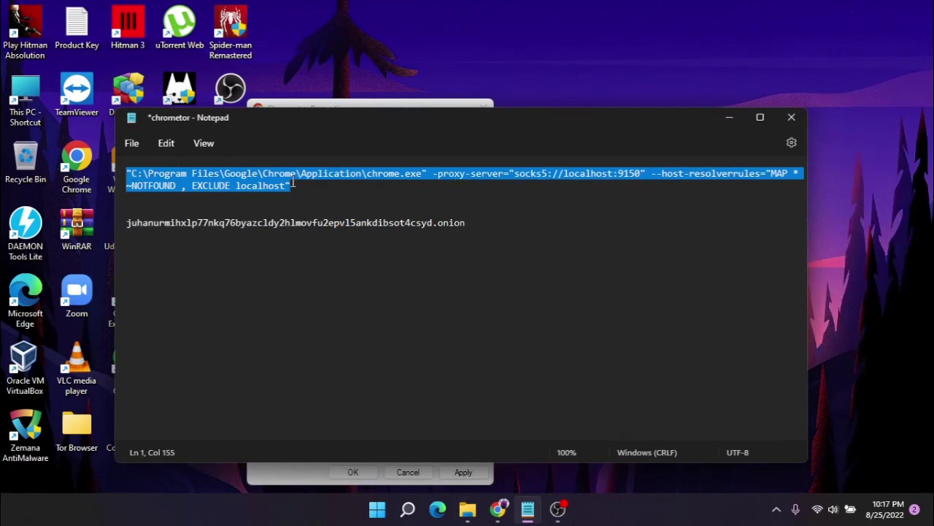
{"action": "left_click", "coordinate": [731, 118]}
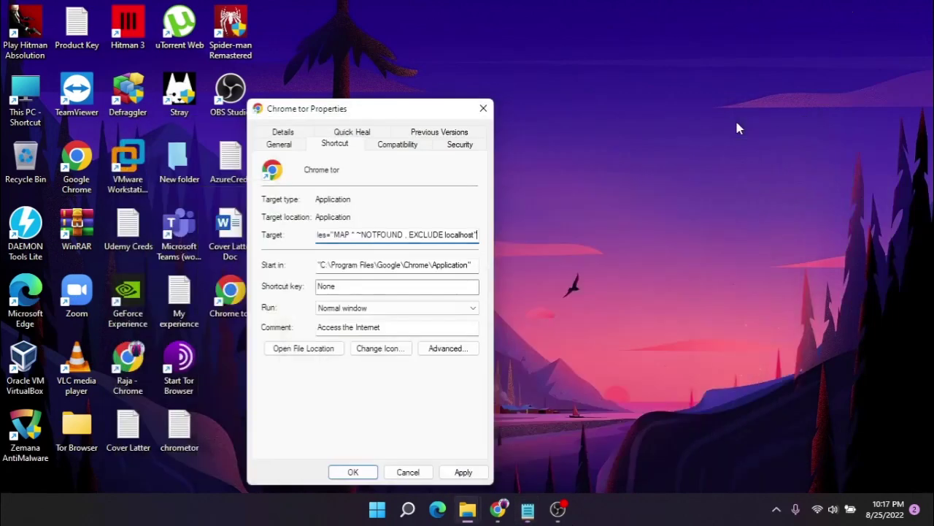
{"action": "left_click", "coordinate": [464, 481]}
{"action": "left_click", "coordinate": [356, 472]}
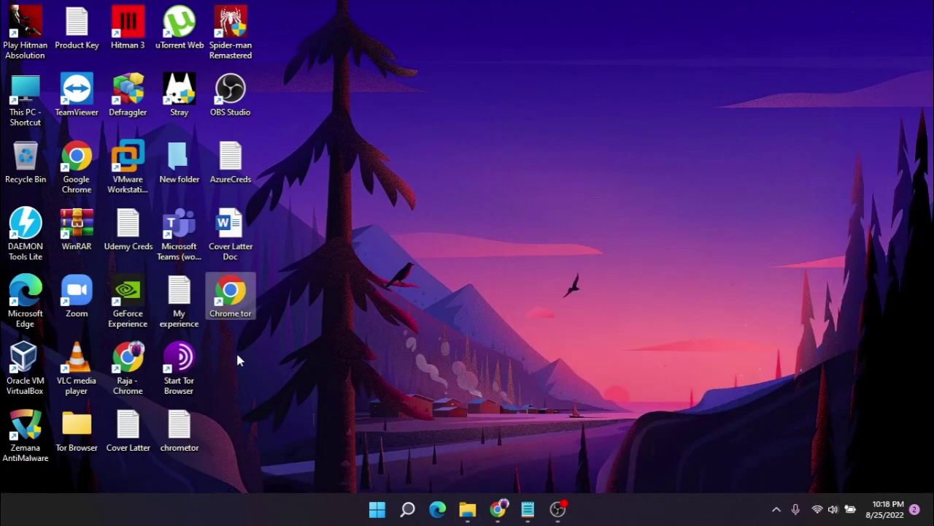
Step: Launch Tor Browser, connect it to the Tor network, and minimize its window
{"action": "double_click", "coordinate": [188, 348]}
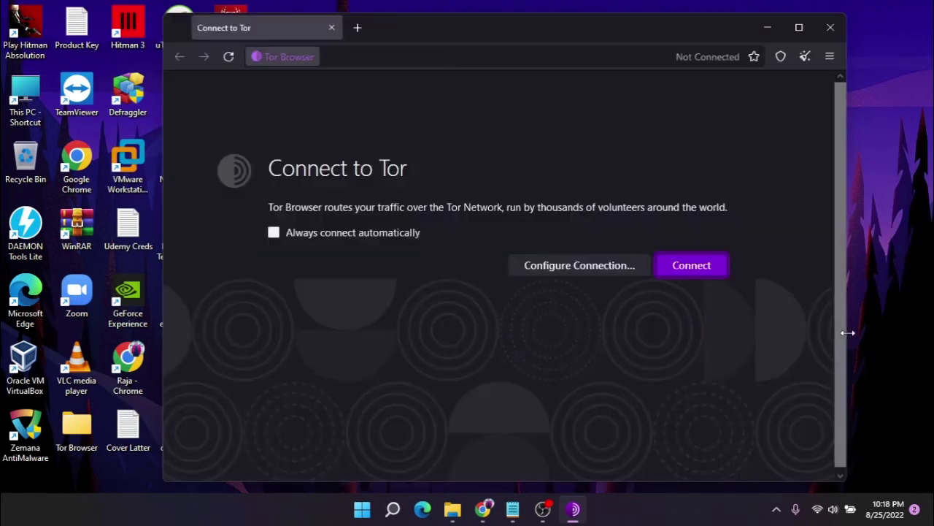
{"action": "left_click", "coordinate": [711, 265]}
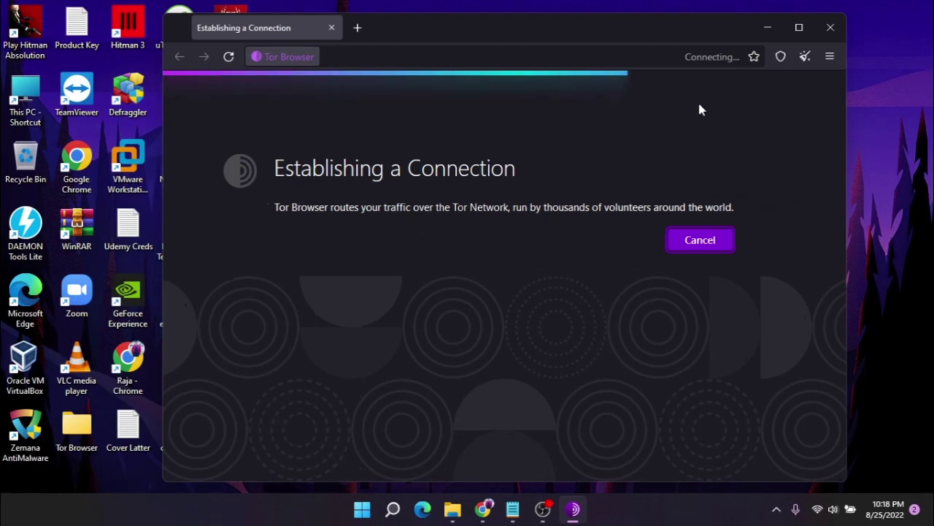
{"action": "left_click_drag", "start_coordinate": [570, 28], "coordinate": [650, 17]}
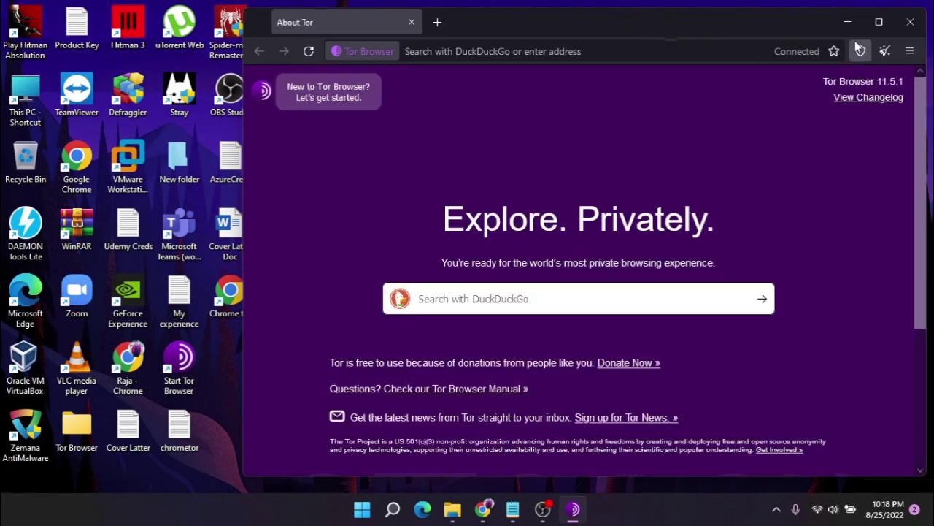
{"action": "left_click", "coordinate": [849, 28]}
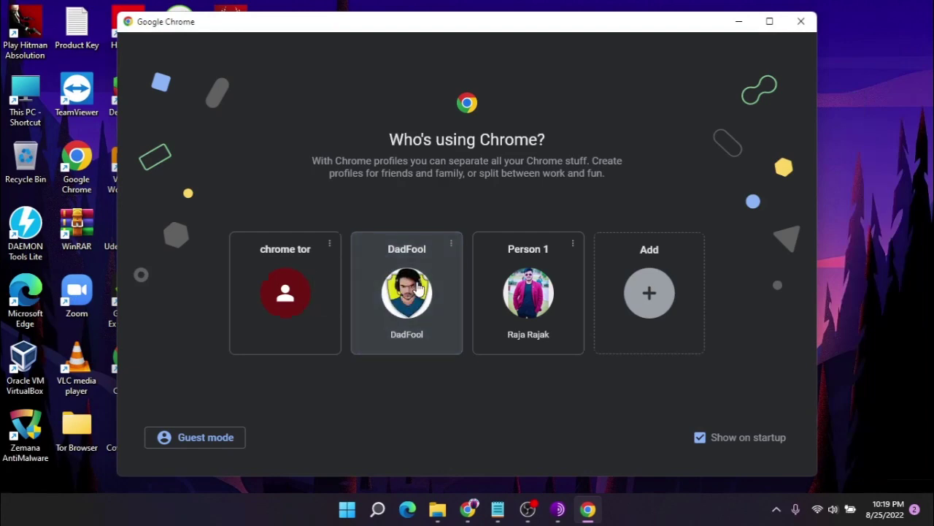
Step: Open Chrome under the chrome tor profile and maximize the window
{"action": "left_click", "coordinate": [288, 292]}
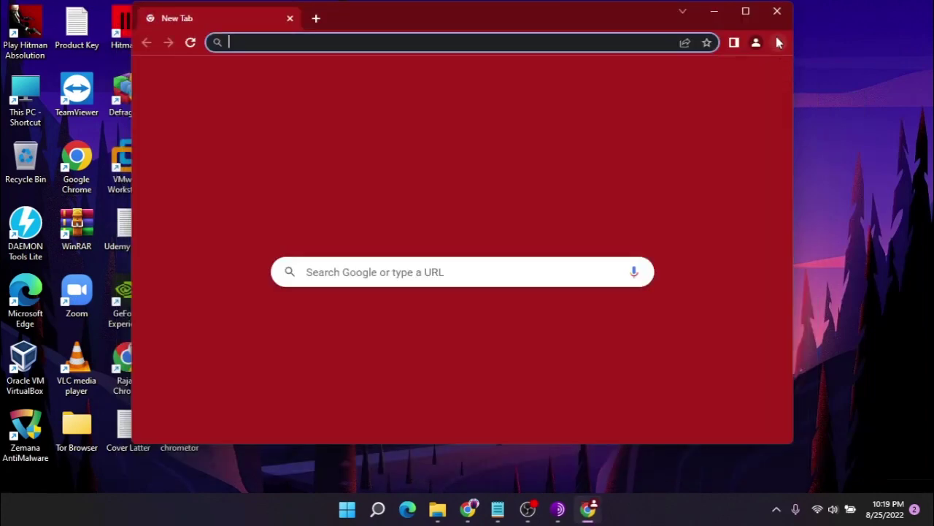
{"action": "left_click", "coordinate": [745, 11]}
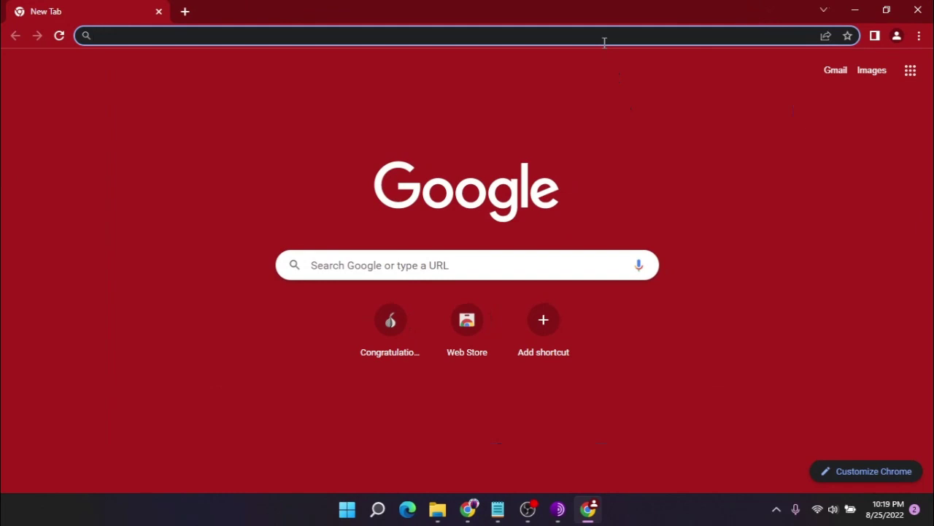
Step: Load check.torproject.org and highlight the reported Tor exit IP and the configured-to-use-Tor heading
{"action": "type", "text": "ch"}
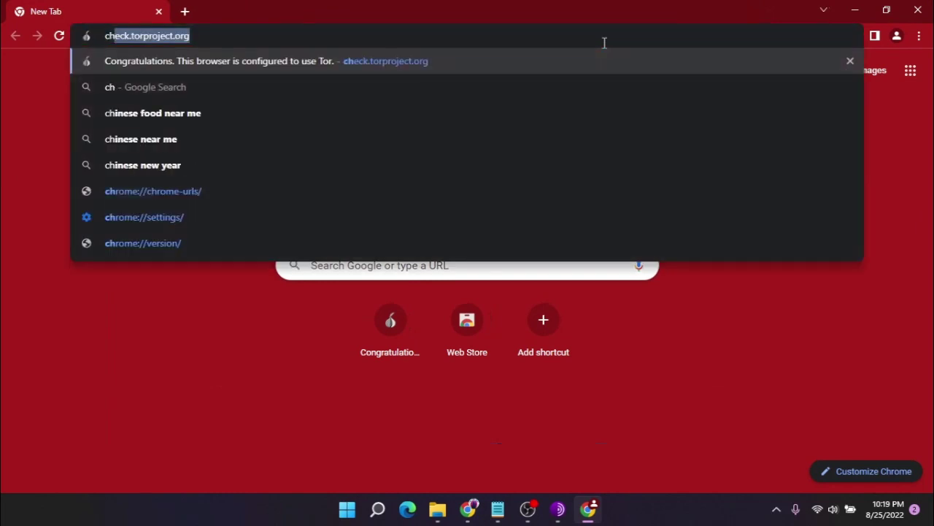
{"action": "type", "text": "eck.torproject"}
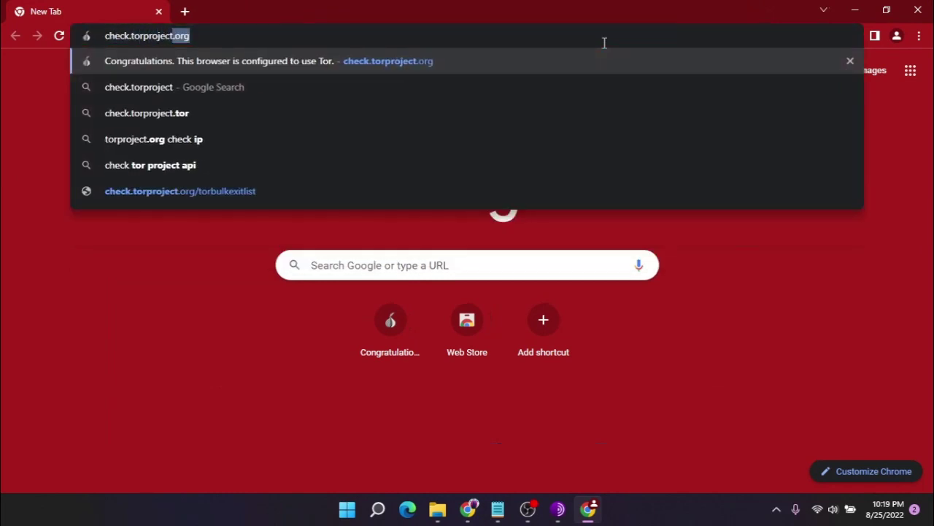
{"action": "type", "text": ".org"}
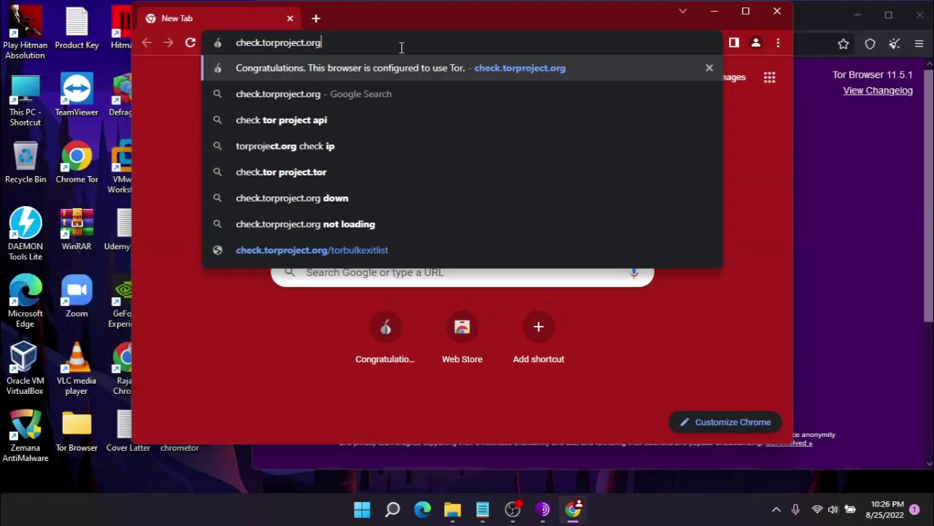
{"action": "key", "text": "Return"}
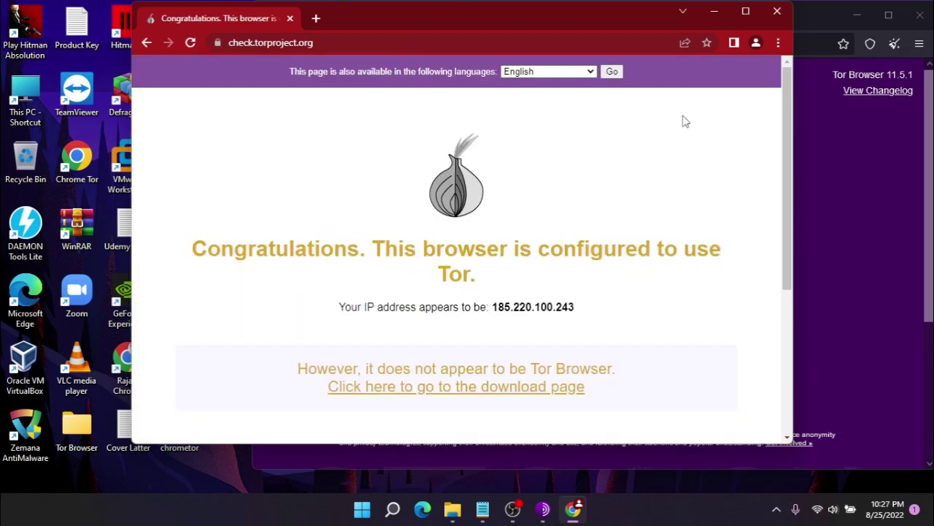
{"action": "left_click", "coordinate": [746, 13]}
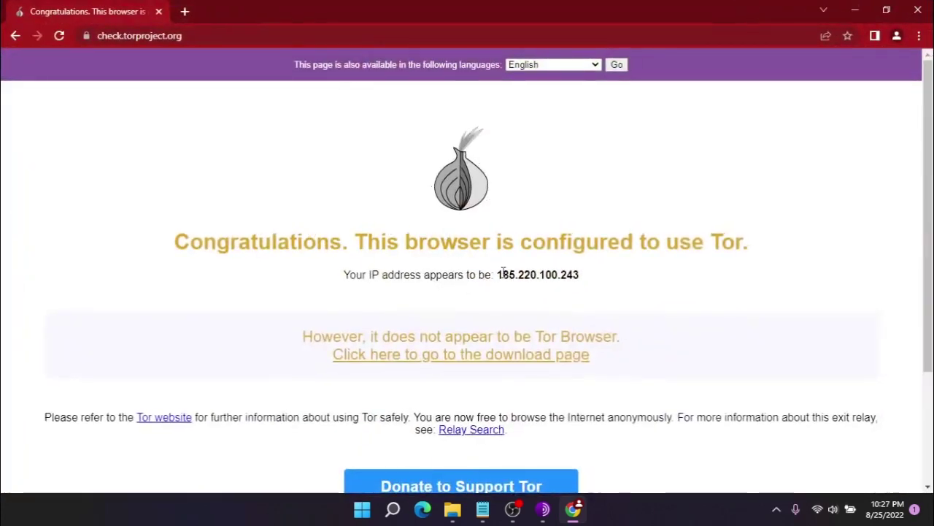
{"action": "left_click_drag", "start_coordinate": [498, 274], "coordinate": [576, 273]}
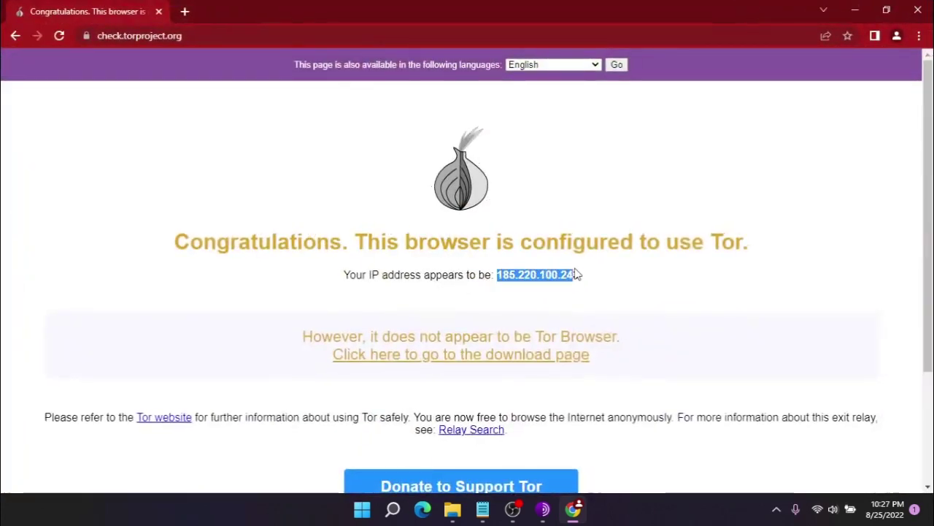
{"action": "left_click_drag", "start_coordinate": [354, 231], "coordinate": [624, 232]}
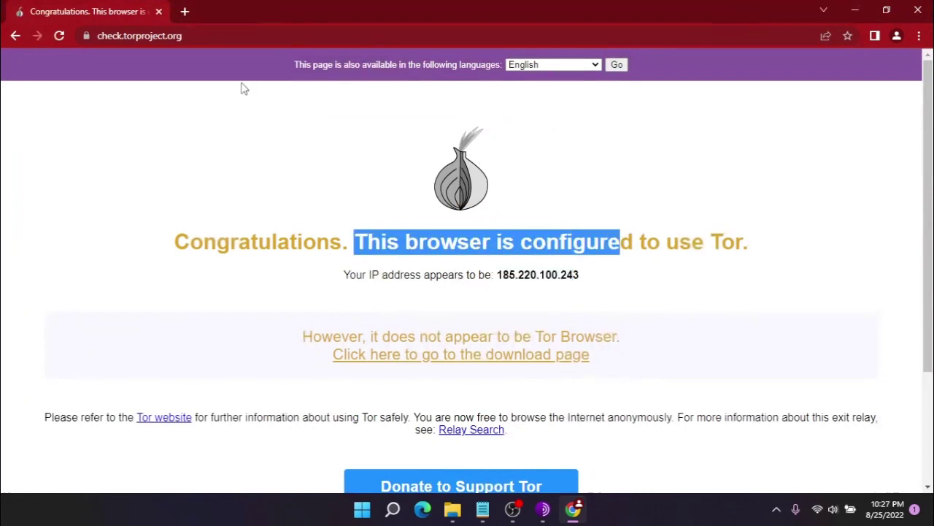
Step: In a new tab, visit the .onion address copied from the chrometor notes
{"action": "left_click", "coordinate": [184, 11]}
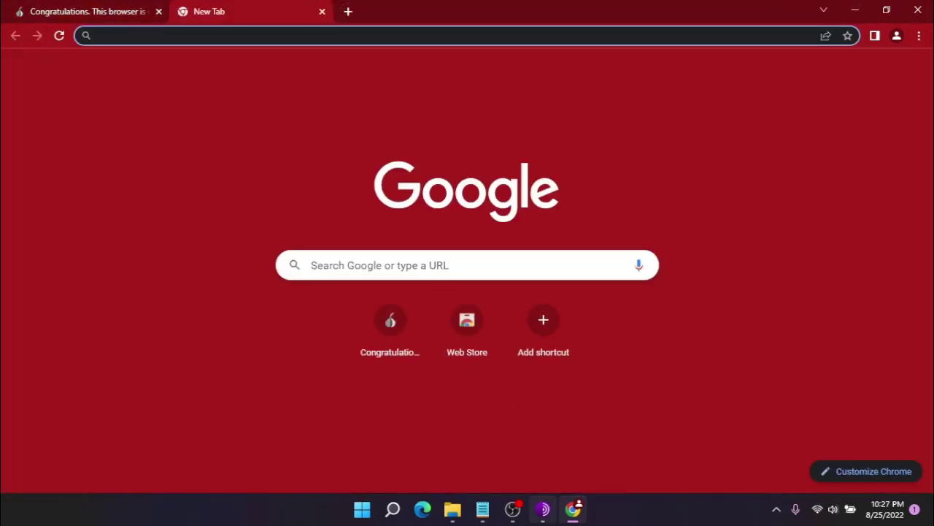
{"action": "left_click", "coordinate": [482, 508]}
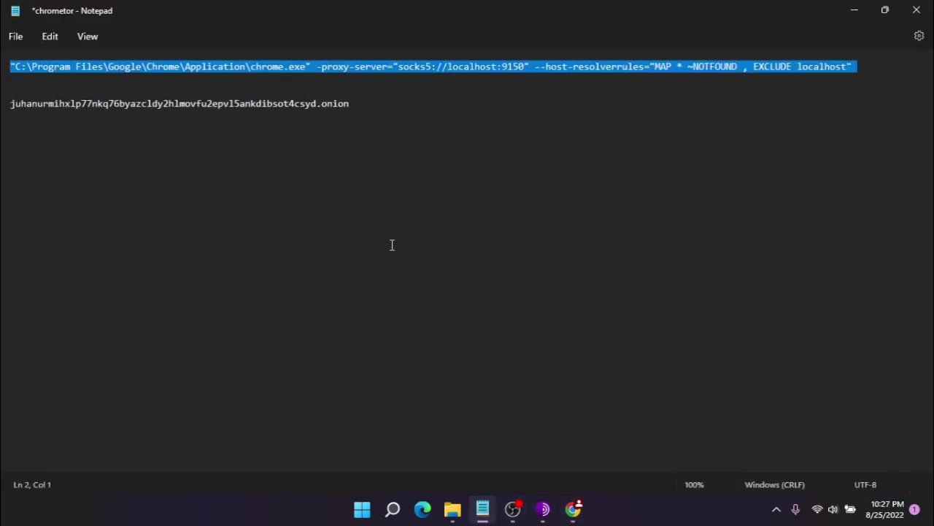
{"action": "triple_click", "coordinate": [274, 104]}
{"action": "key", "text": "ctrl+c"}
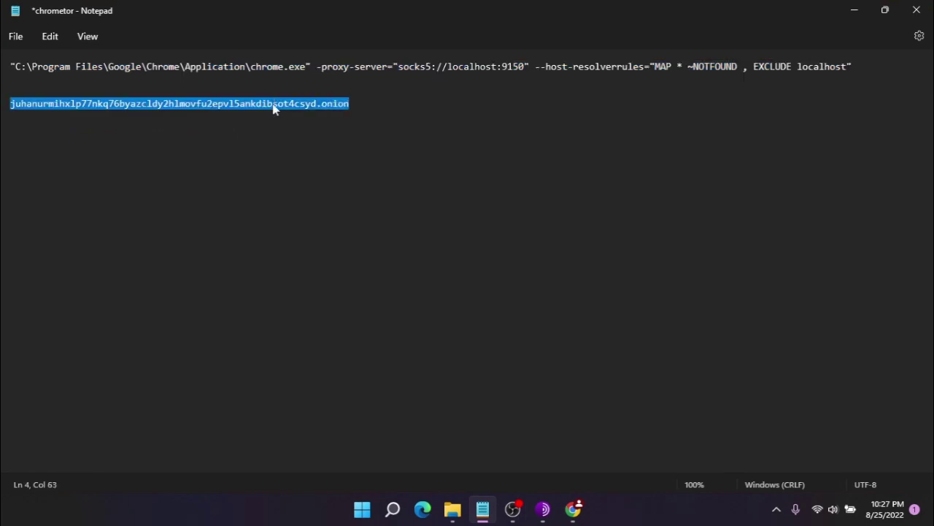
{"action": "left_click", "coordinate": [574, 509]}
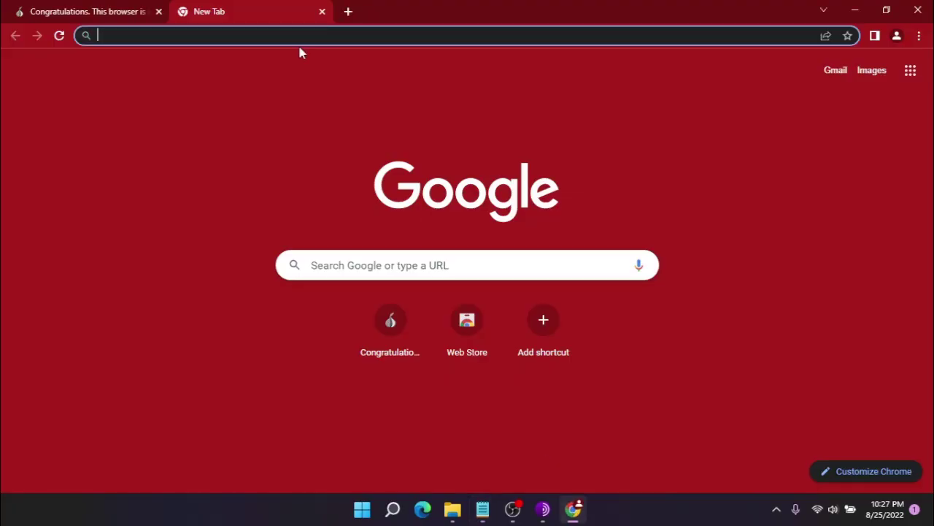
{"action": "key", "text": "ctrl+v"}
{"action": "key", "text": "Return"}
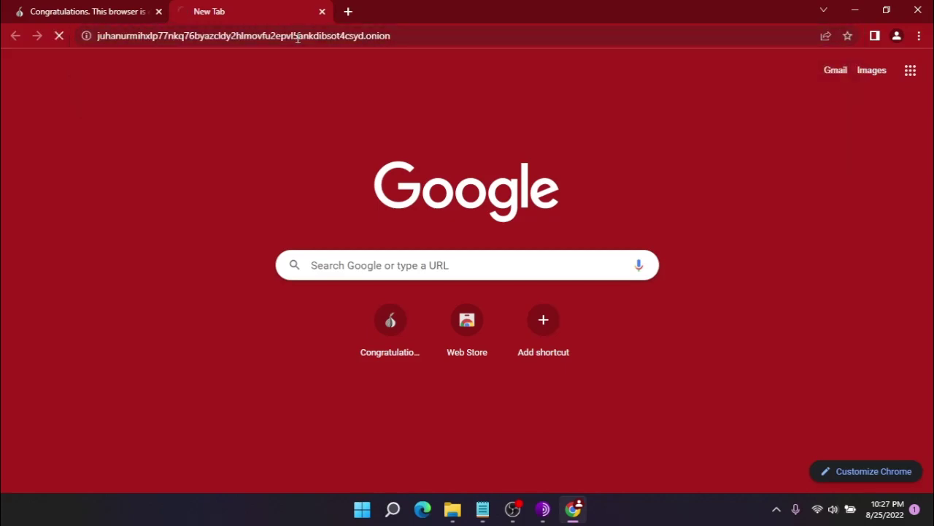